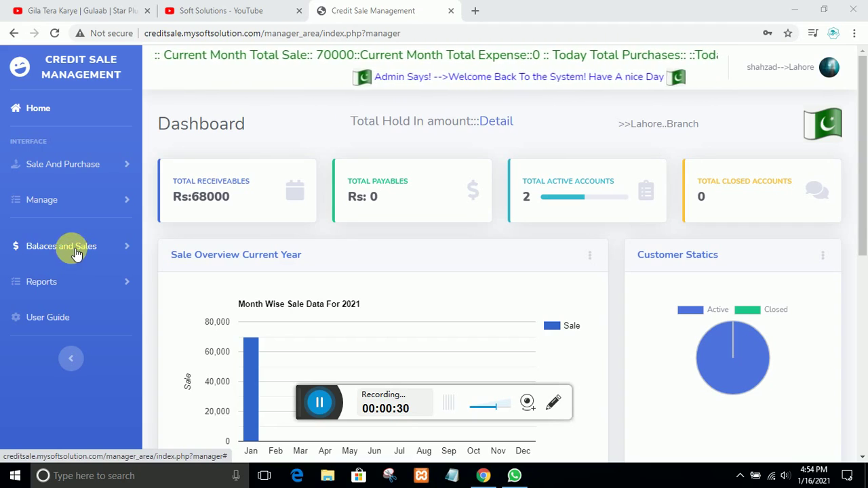
Expand the Manage menu and open the Manage Supplier page
click(49, 198)
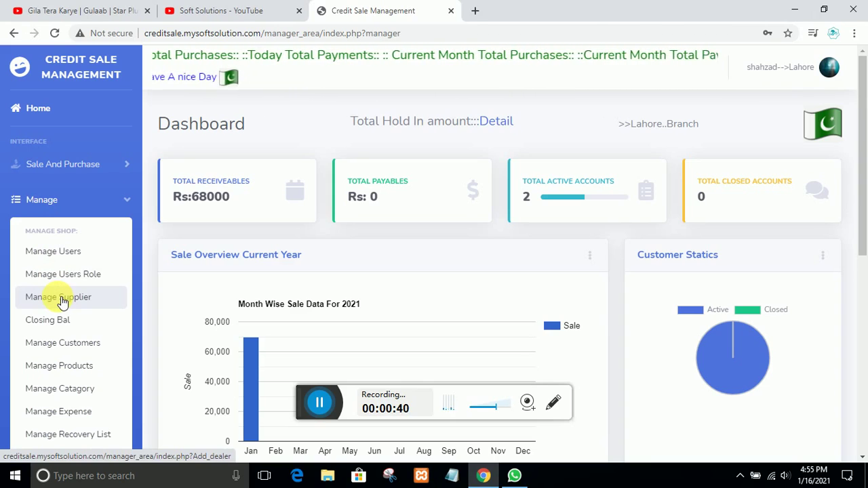
click(61, 300)
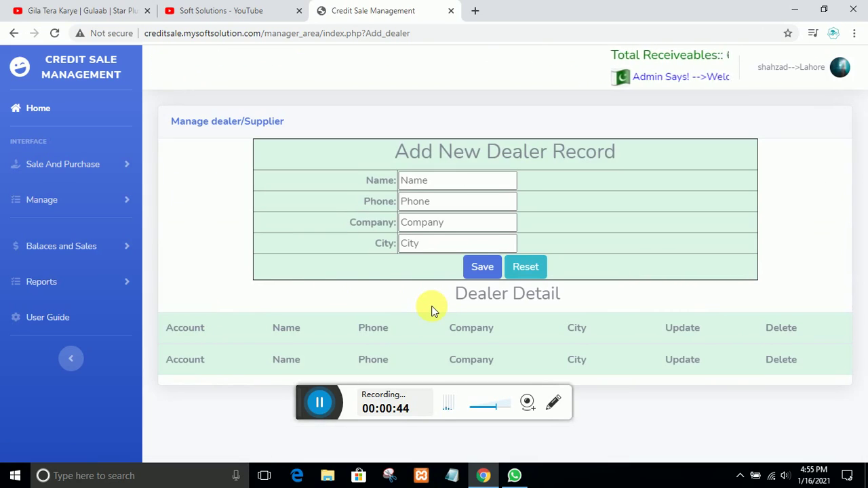
Enter the dealer's name and phone number with company samsung and city lahore, then save
click(422, 193)
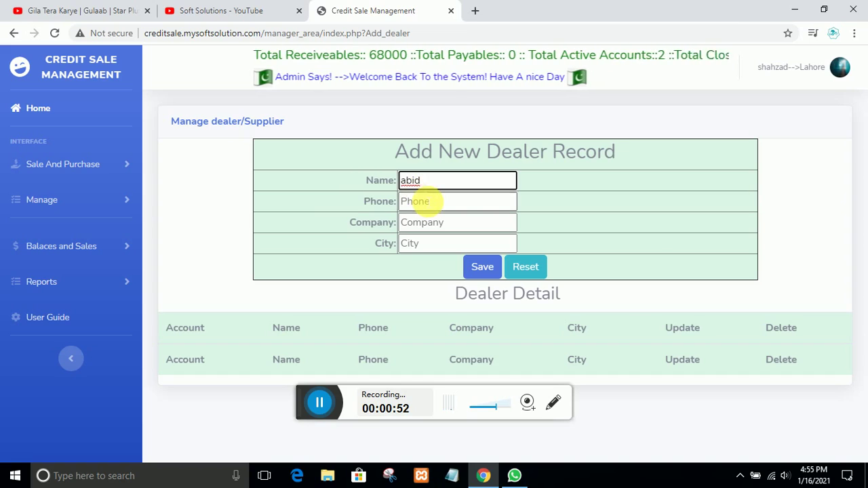
click(427, 200)
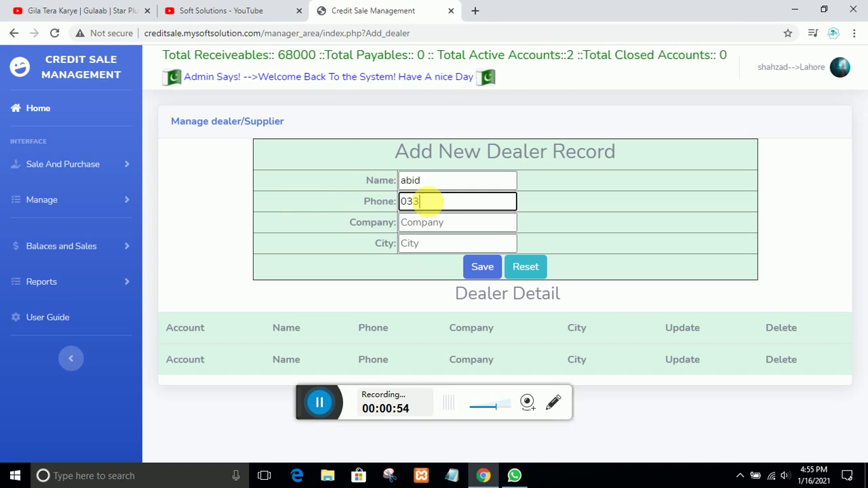
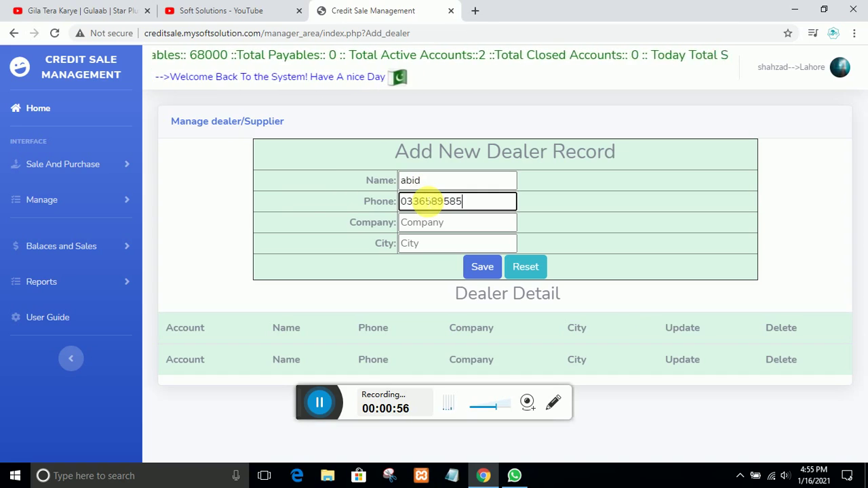
click(432, 222)
text(sa)
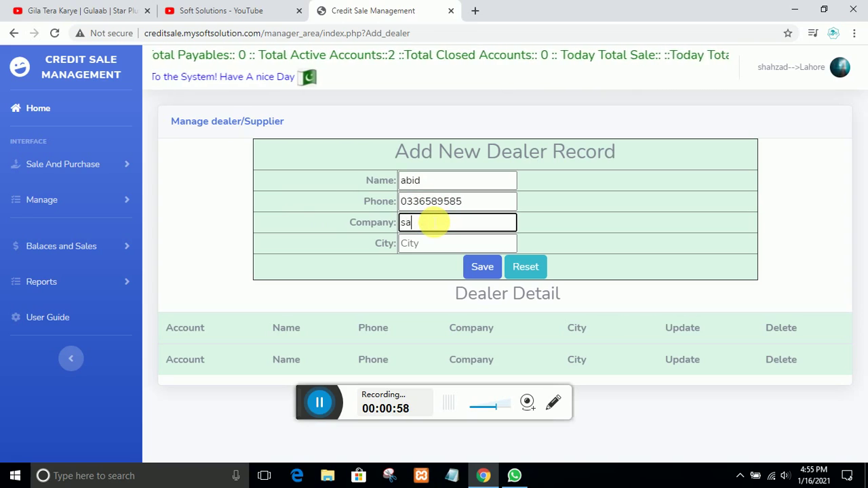
text(msung)
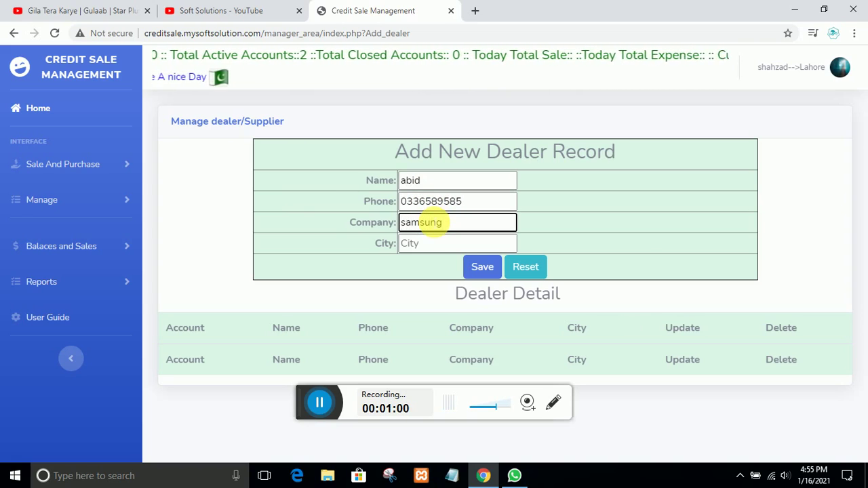
click(424, 251)
text(l)
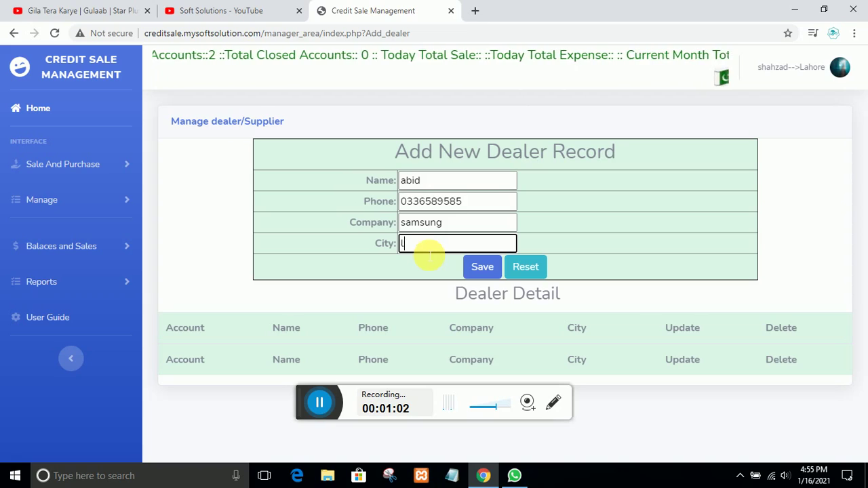
text(ahore)
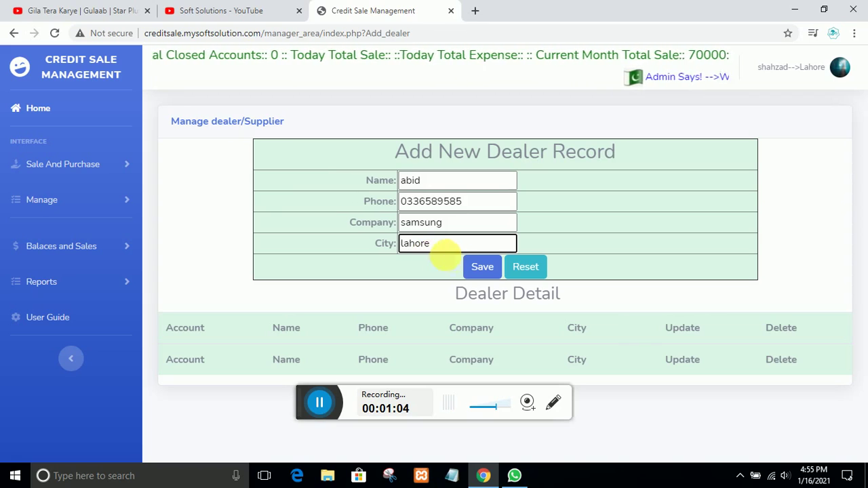
click(483, 268)
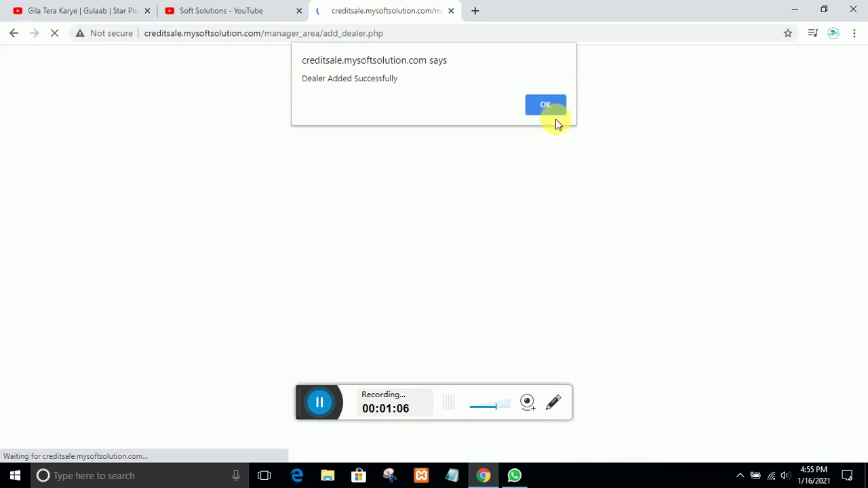
click(550, 101)
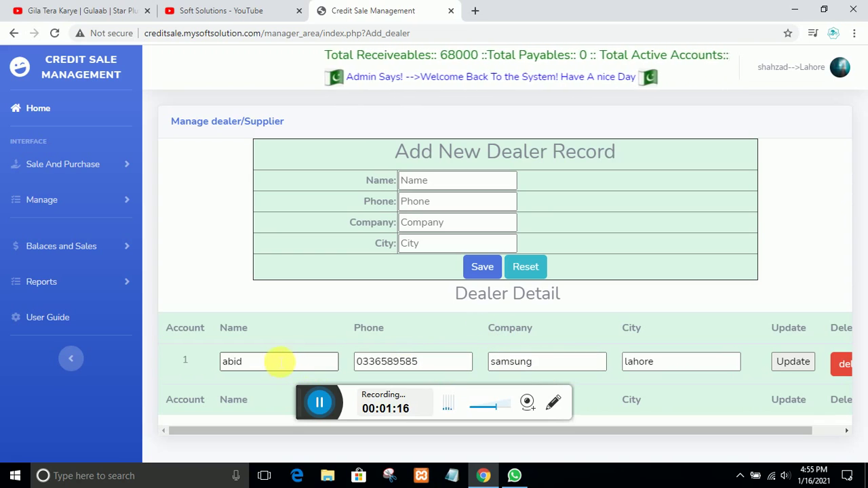
Highlight the new dealer's name and city lahore in Dealer Detail, then expand Sale And Purchase
drag(278, 361, 208, 360)
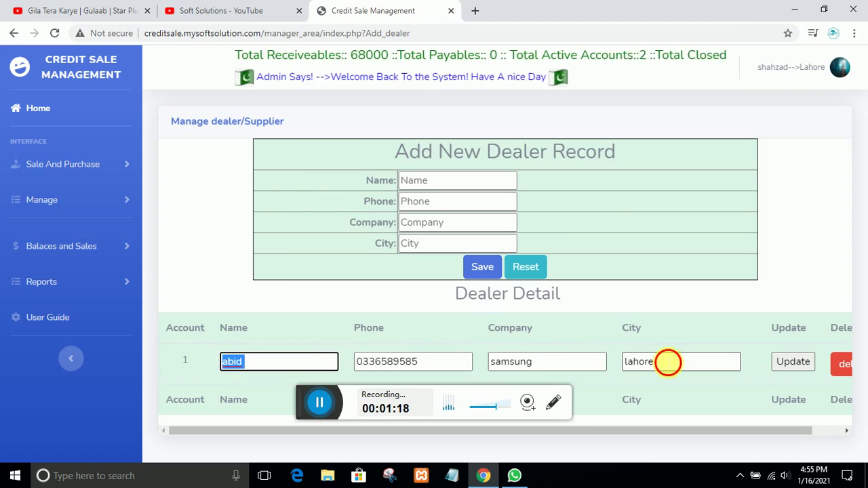
drag(668, 362, 563, 354)
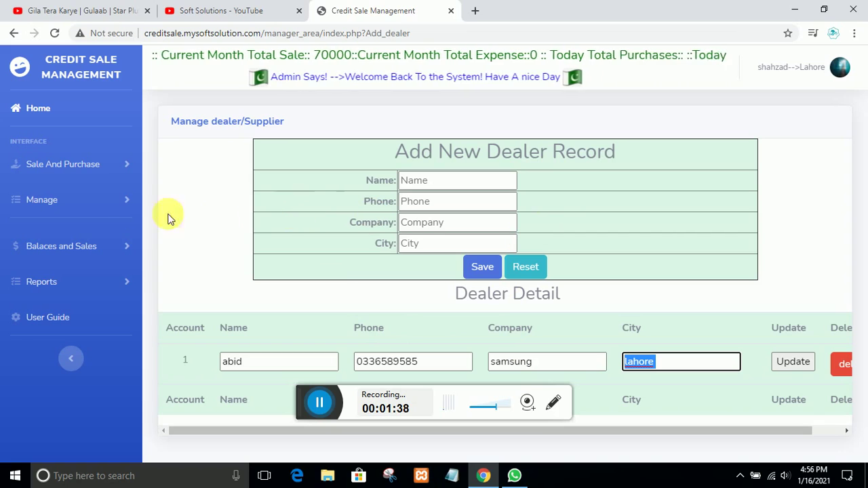
click(68, 168)
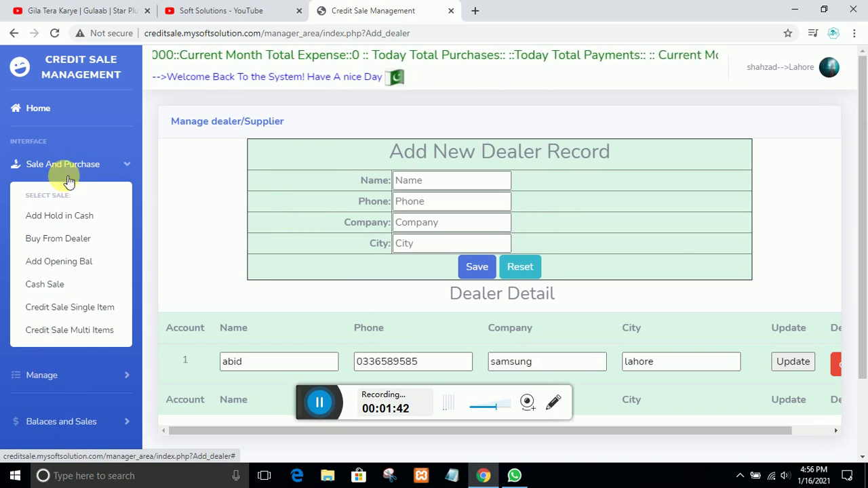
Open Buy From Dealer and drop down the supplier list
click(57, 240)
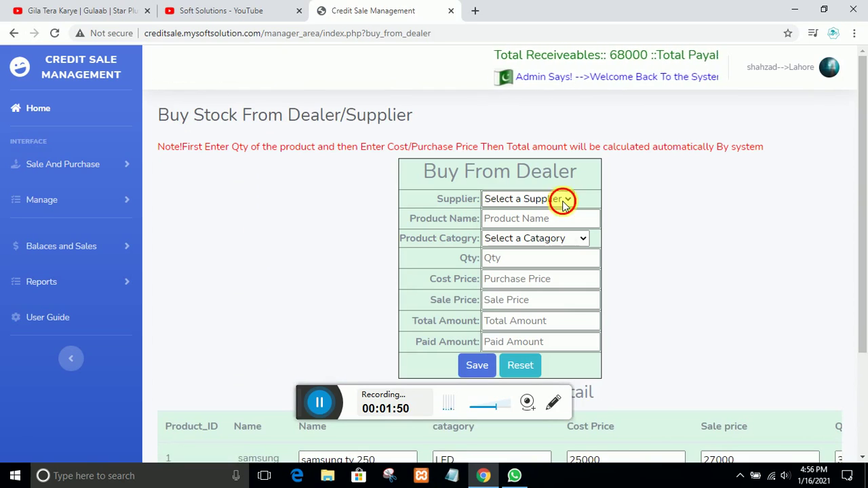
click(562, 200)
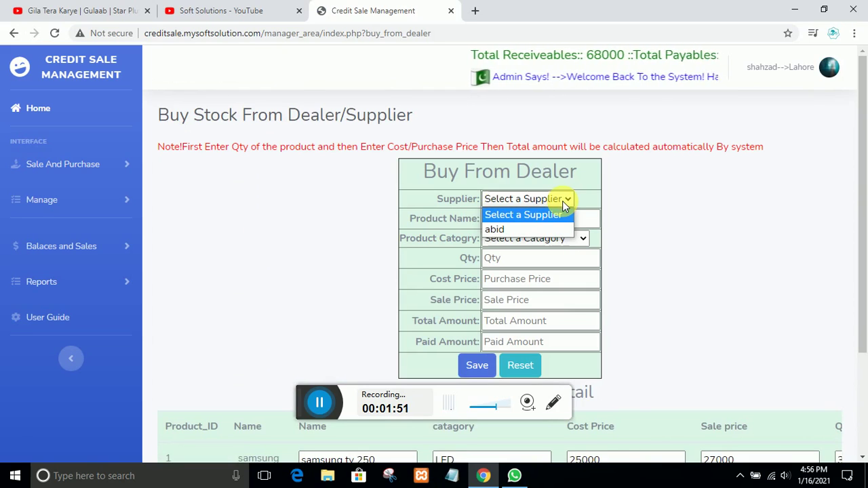
Choose the new dealer as supplier, name the product samsung a21, and set category Mobile
click(512, 231)
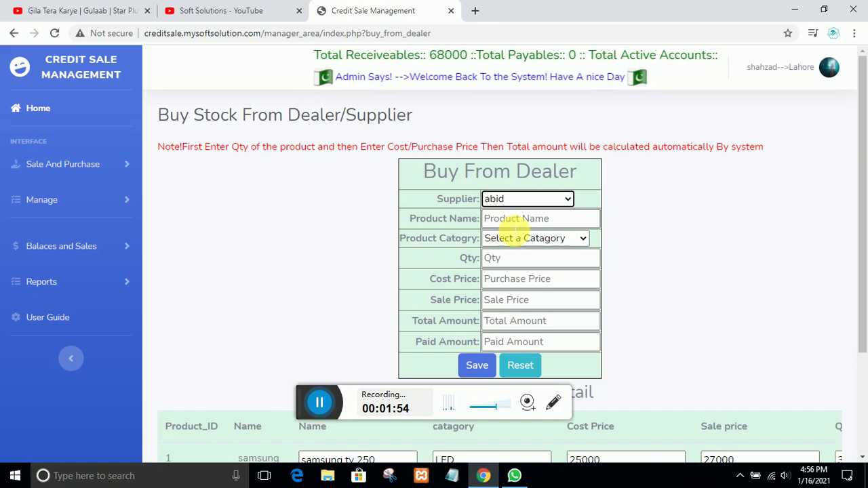
click(518, 224)
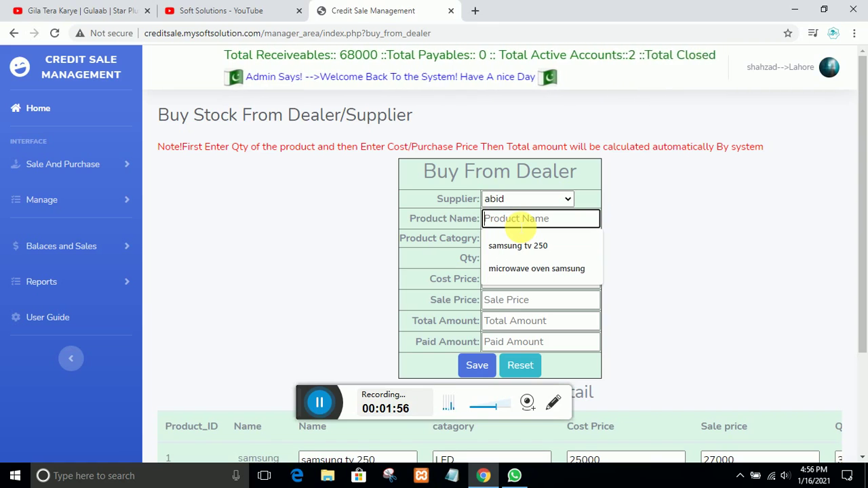
text(sams)
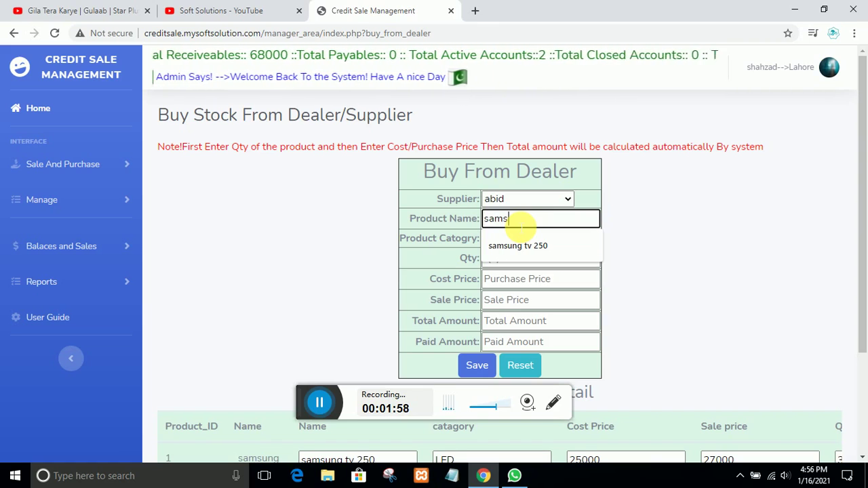
text(ung a21)
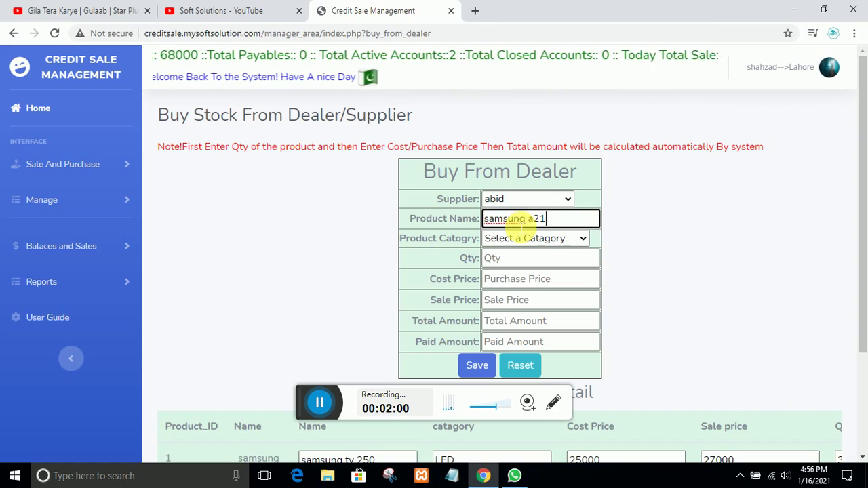
click(537, 242)
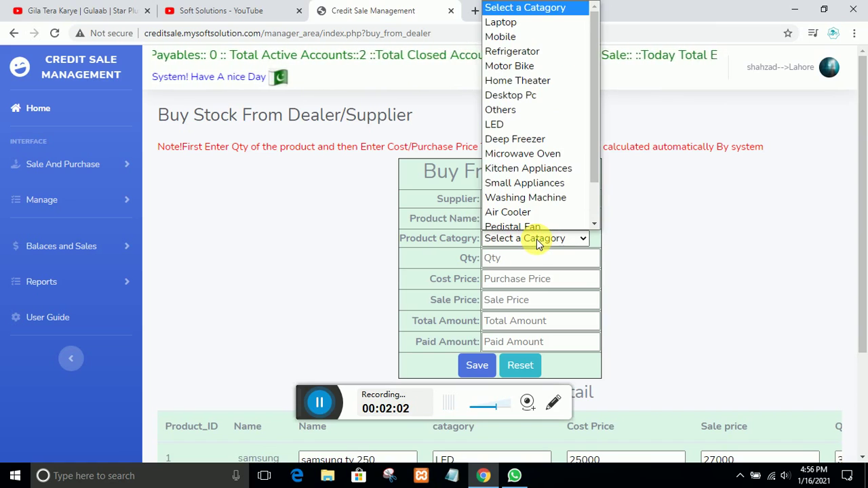
click(497, 32)
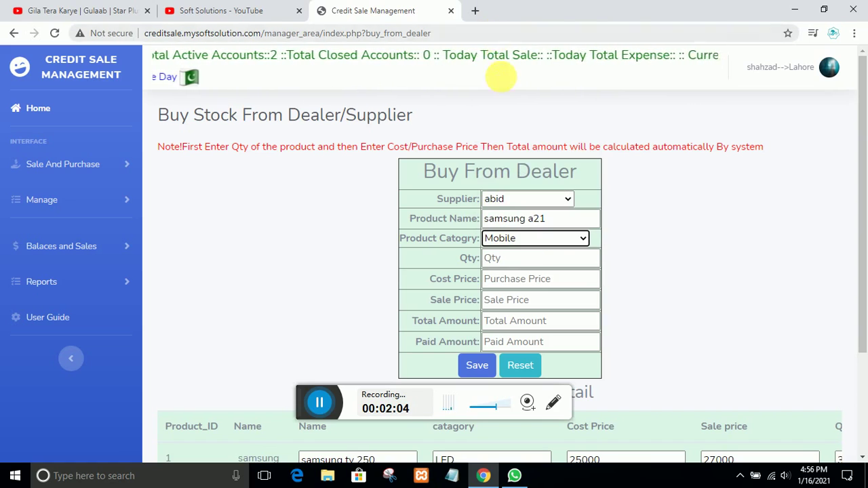
Enter quantity 2, cost 25000, sale price 27000 and paid 0, then save the purchase
click(495, 259)
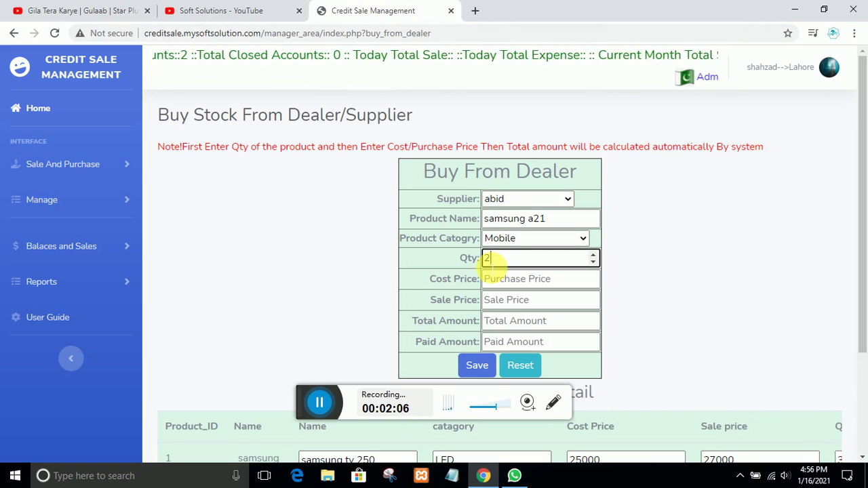
click(494, 280)
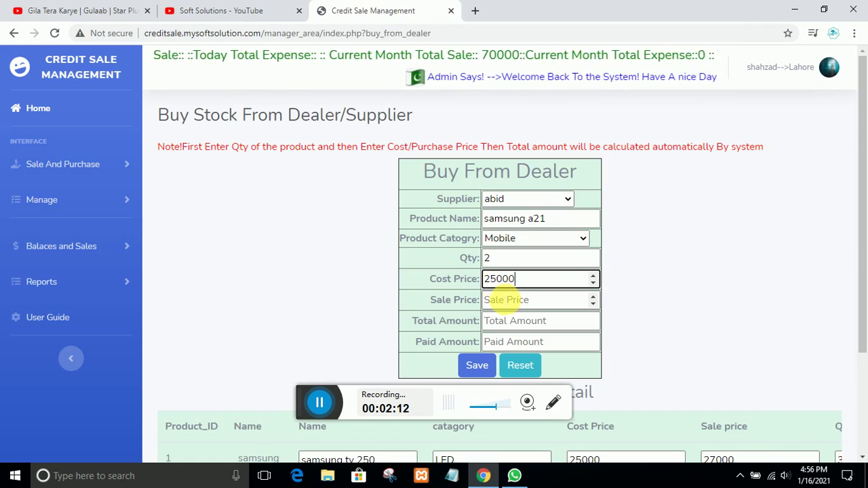
click(505, 299)
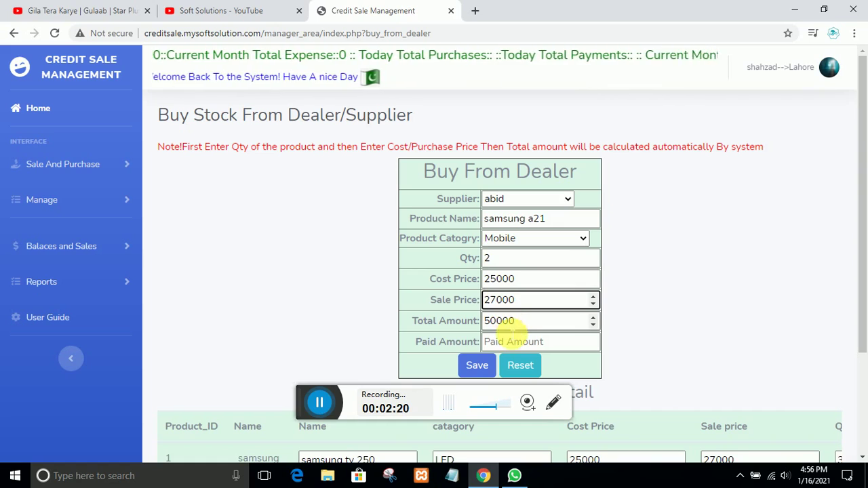
click(514, 341)
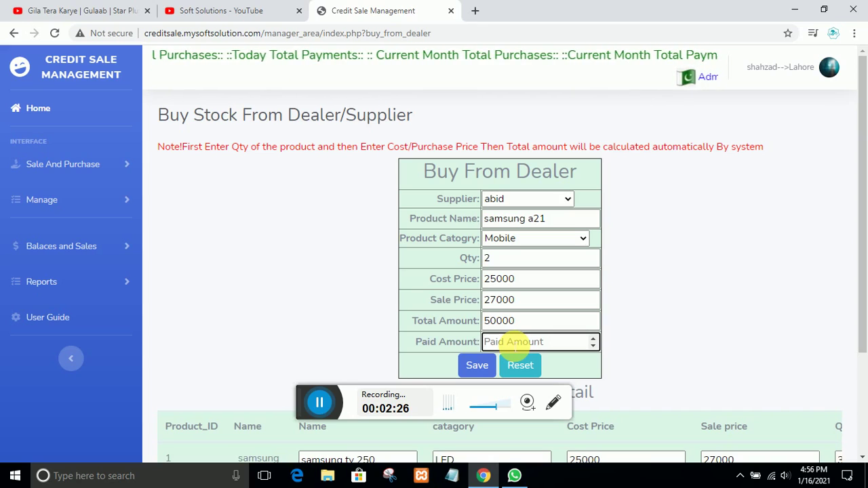
text(0)
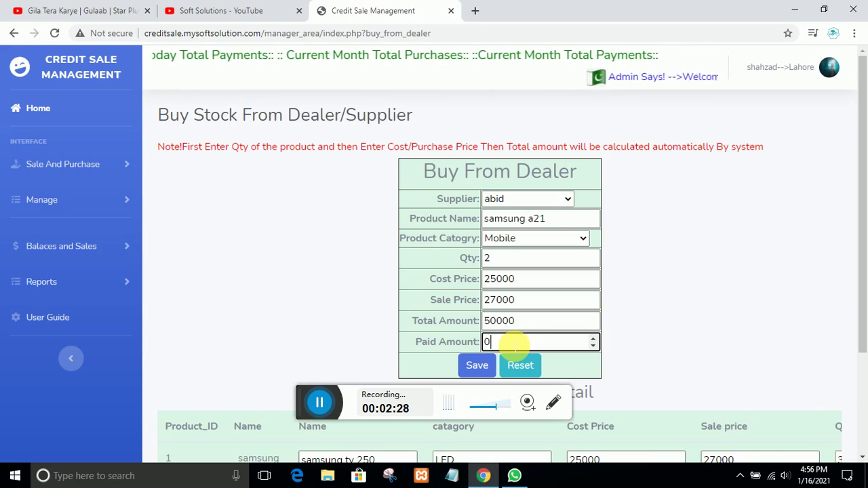
click(476, 366)
click(533, 103)
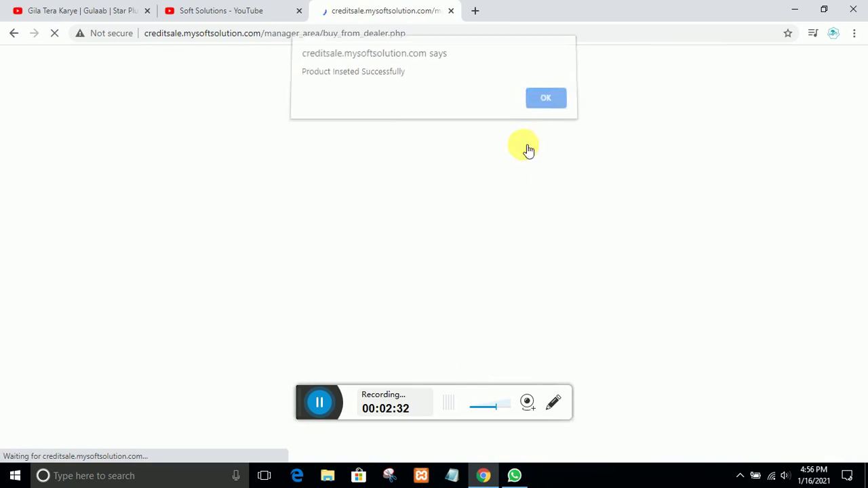
scroll(498, 254, down, 3)
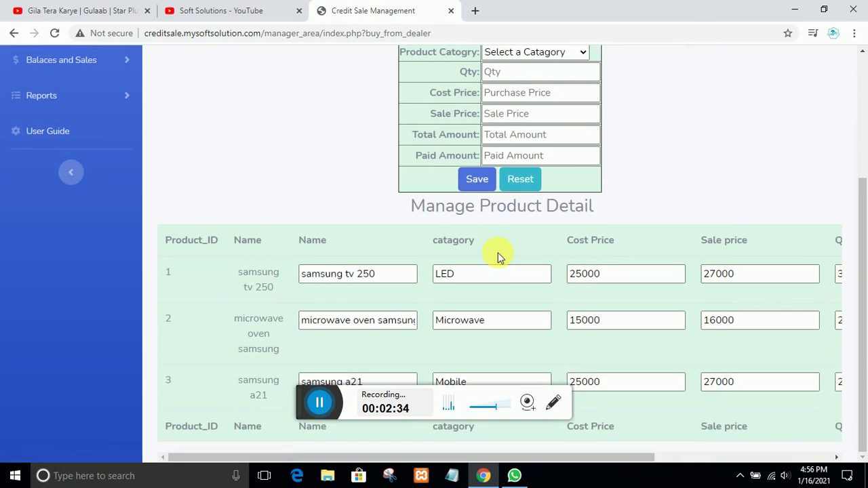
scroll(498, 252, up, 3)
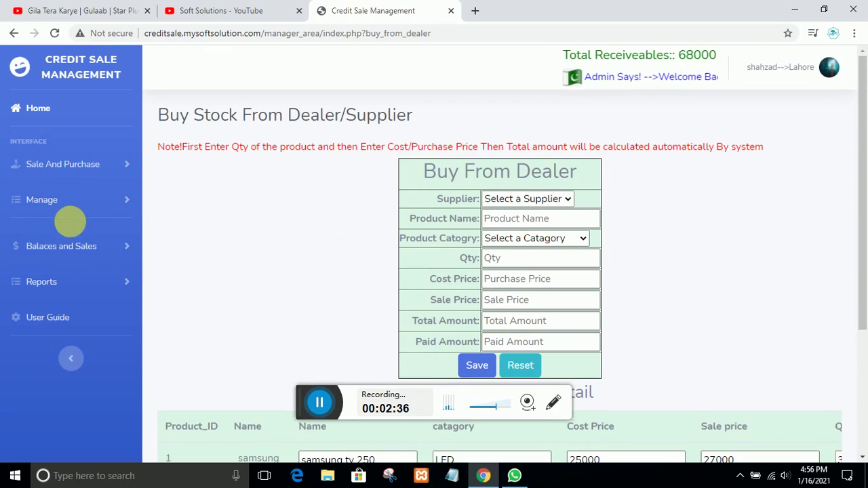
Open Dealer Balance, highlight the 50000 balance, and open the dealer's detail page
click(58, 247)
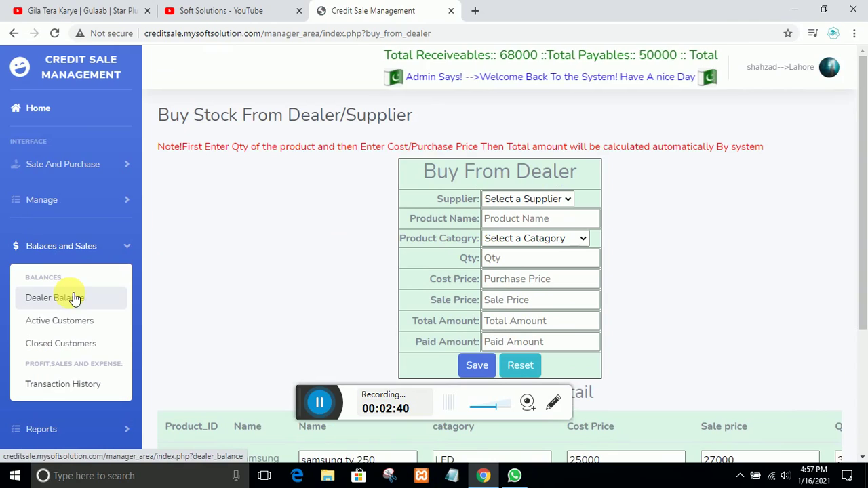
click(75, 299)
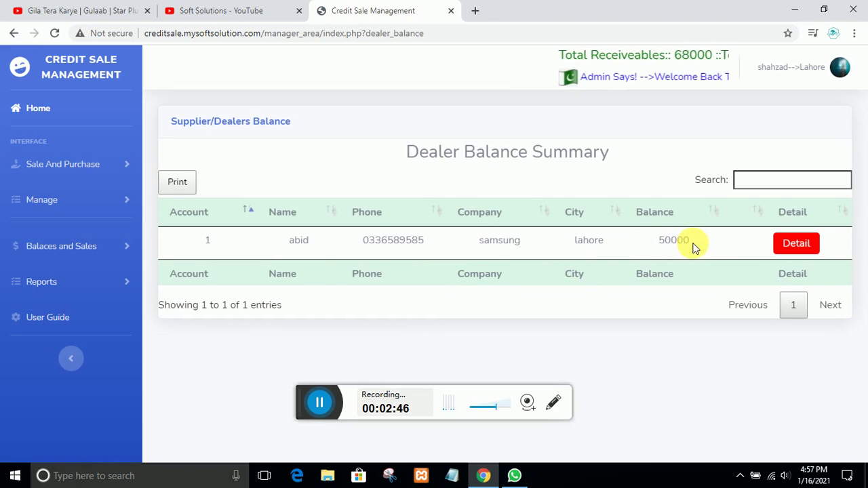
drag(693, 248, 655, 241)
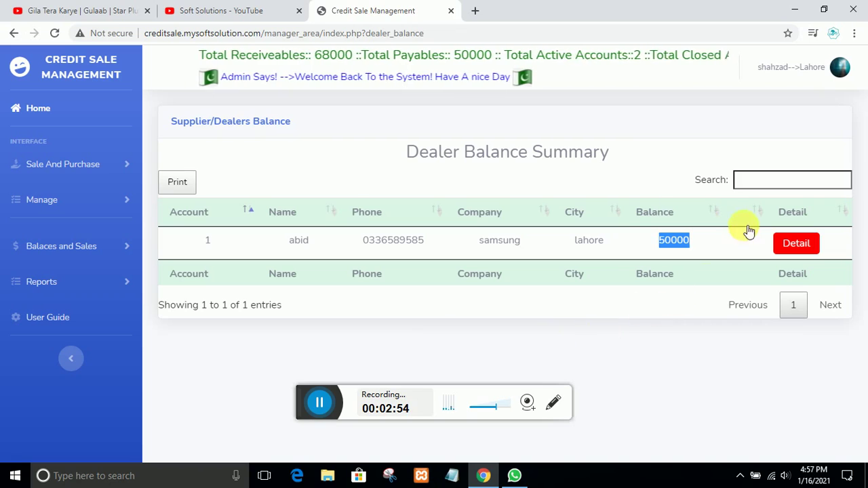
click(811, 244)
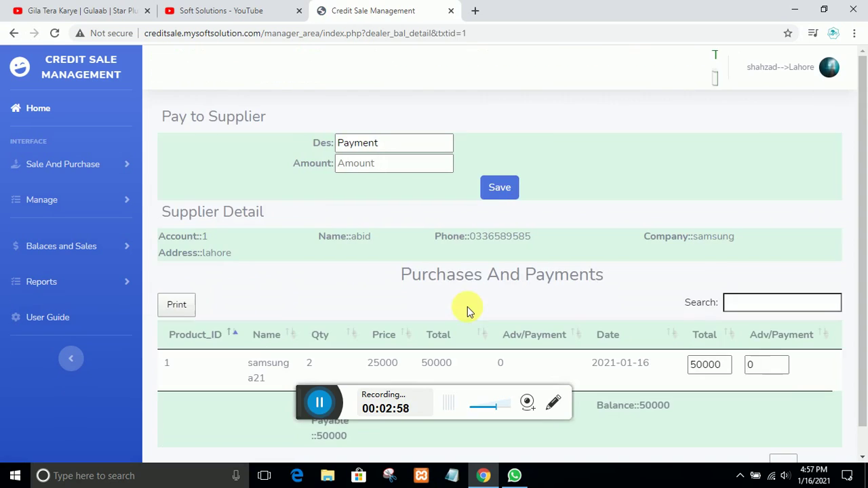
Enter a 10000 amount under Pay to Supplier, save it, and confirm the alert
scroll(468, 312, down, 1)
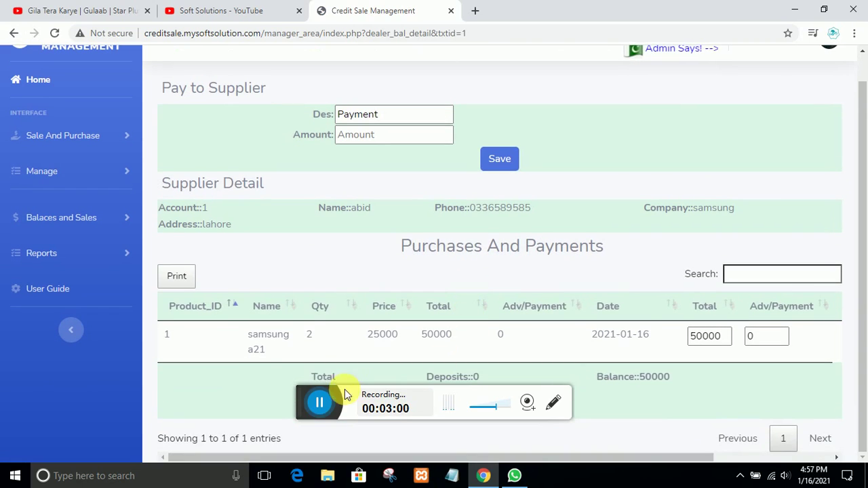
scroll(390, 388, up, 1)
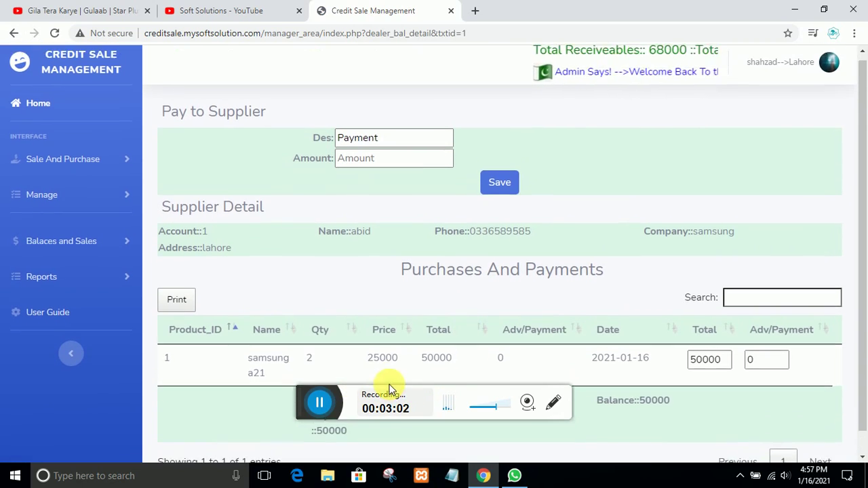
scroll(342, 438, down, 1)
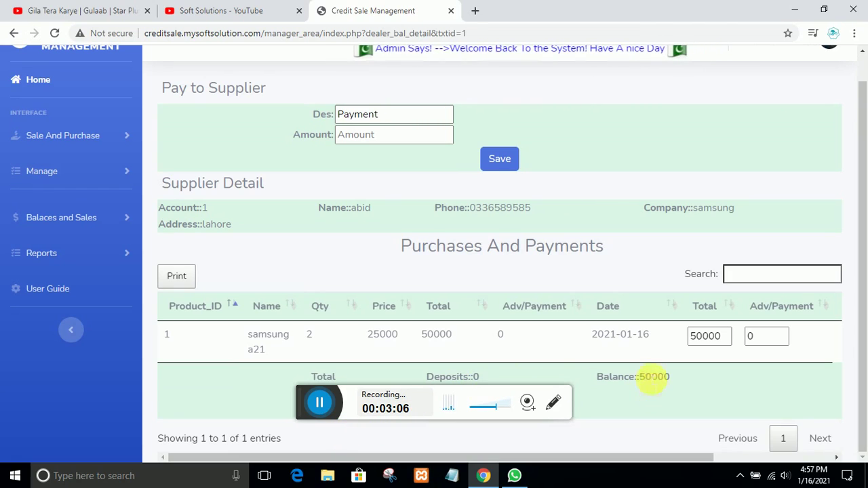
scroll(502, 350, up, 1)
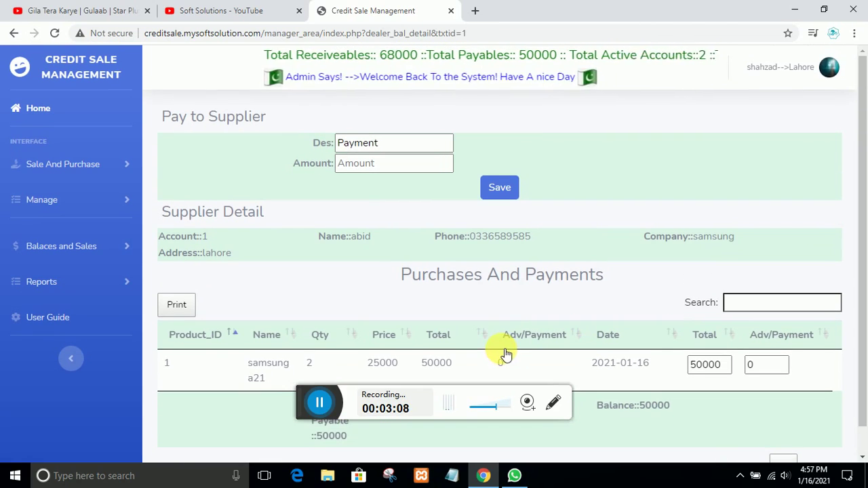
click(374, 149)
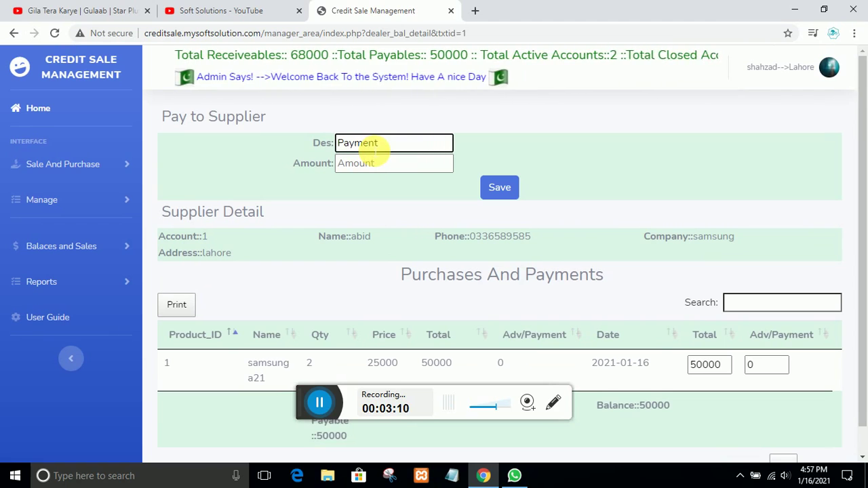
click(370, 167)
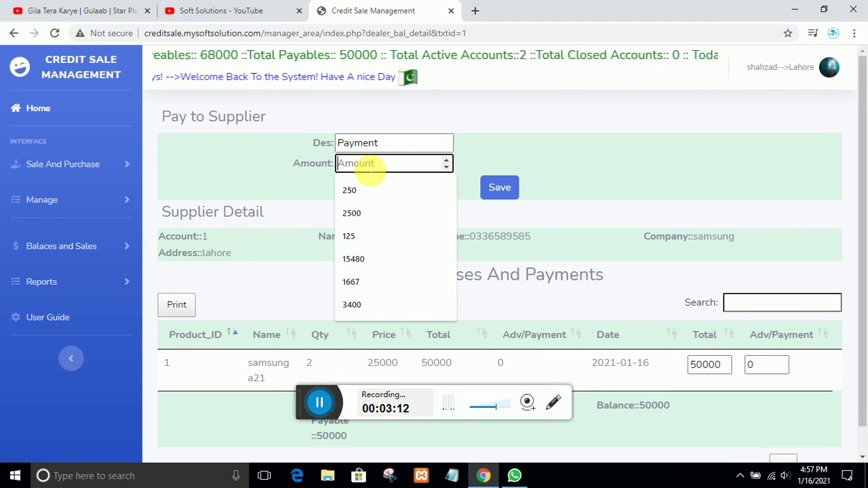
text(10000)
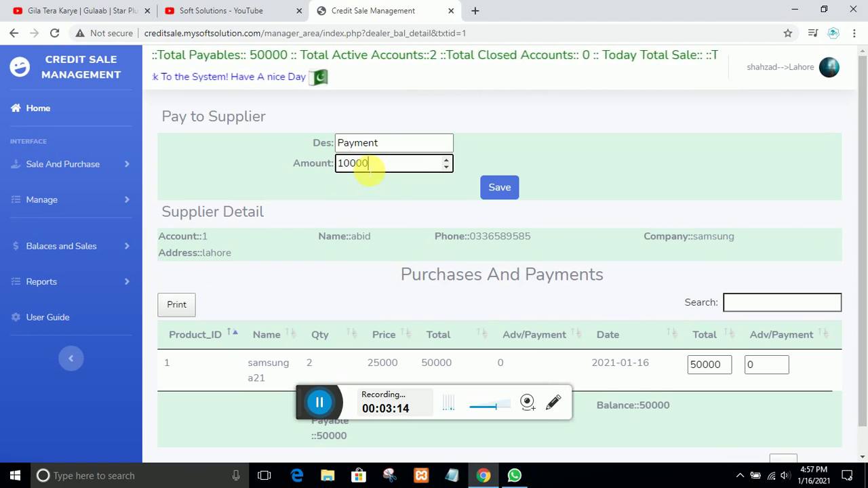
click(500, 188)
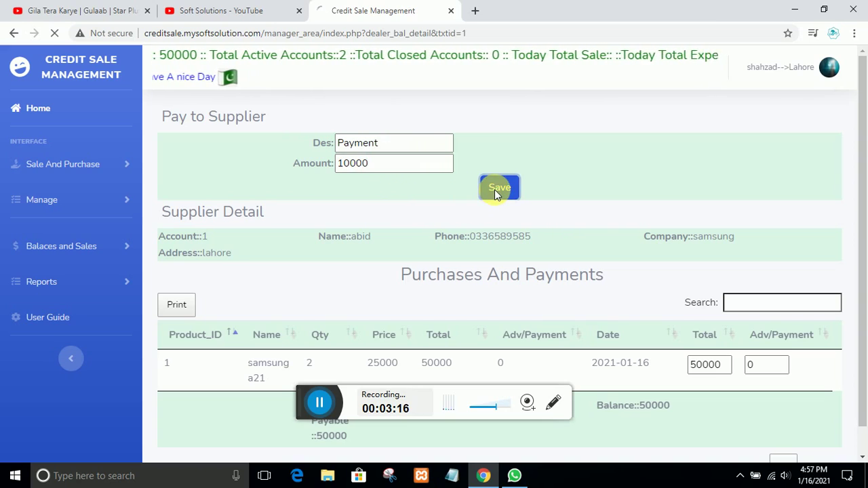
key(Return)
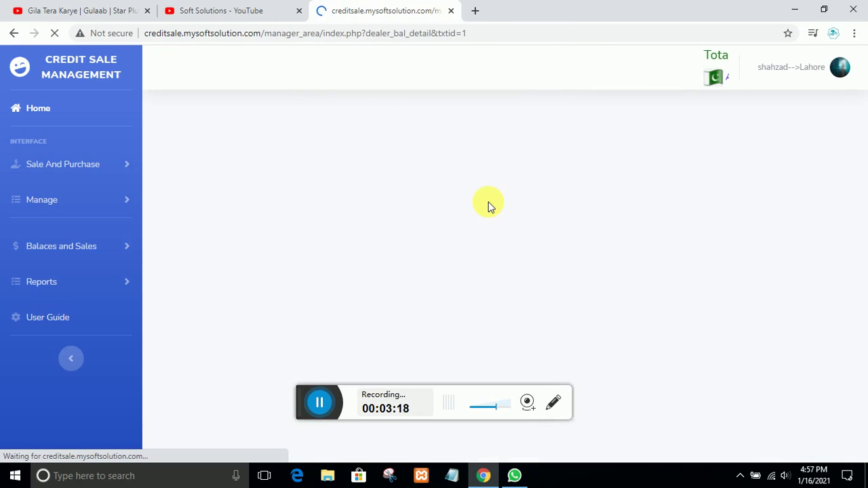
scroll(487, 231, down, 1)
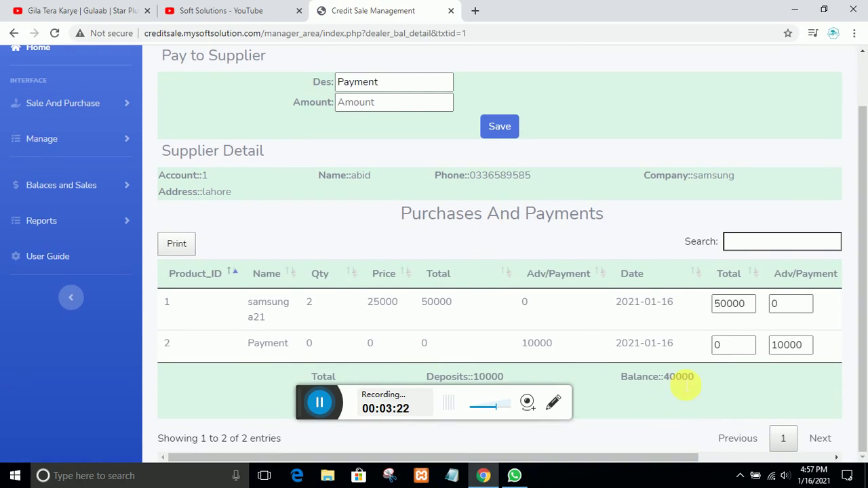
scroll(251, 265, up, 1)
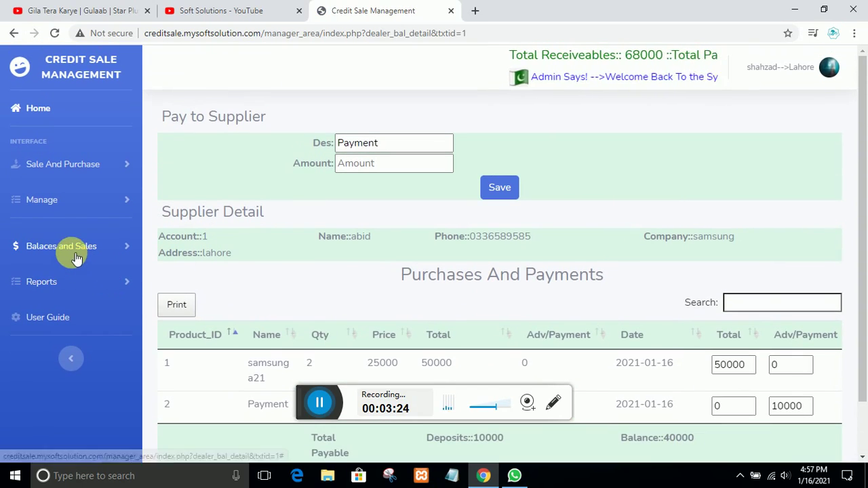
Reopen the Dealer Balance summary and highlight the updated 40000 balance
click(71, 249)
click(119, 305)
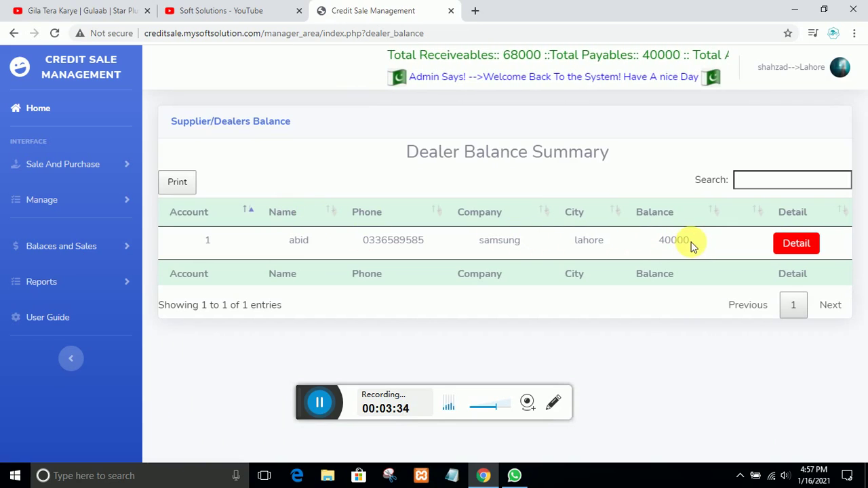
drag(683, 242, 654, 242)
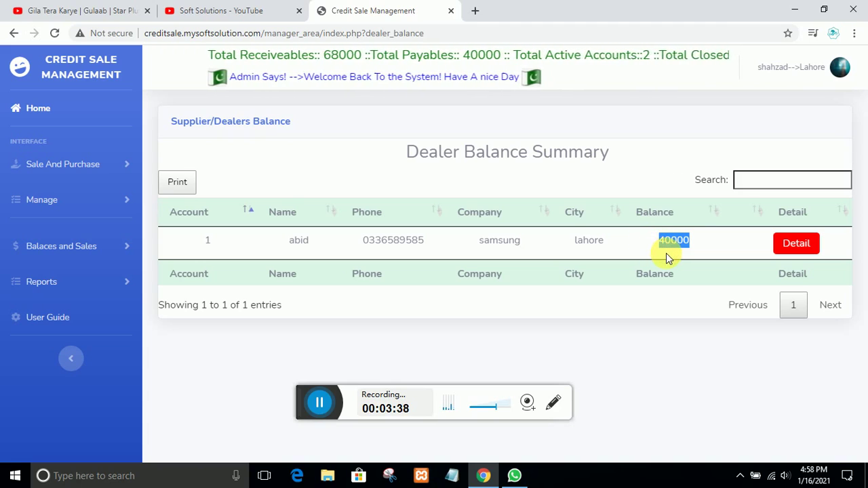
click(658, 256)
drag(655, 248, 694, 242)
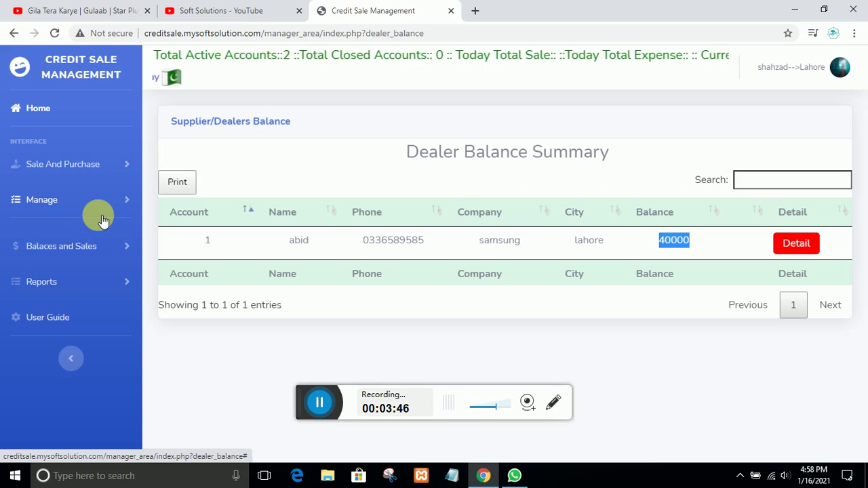
Expand the Manage menu in the sidebar
click(51, 205)
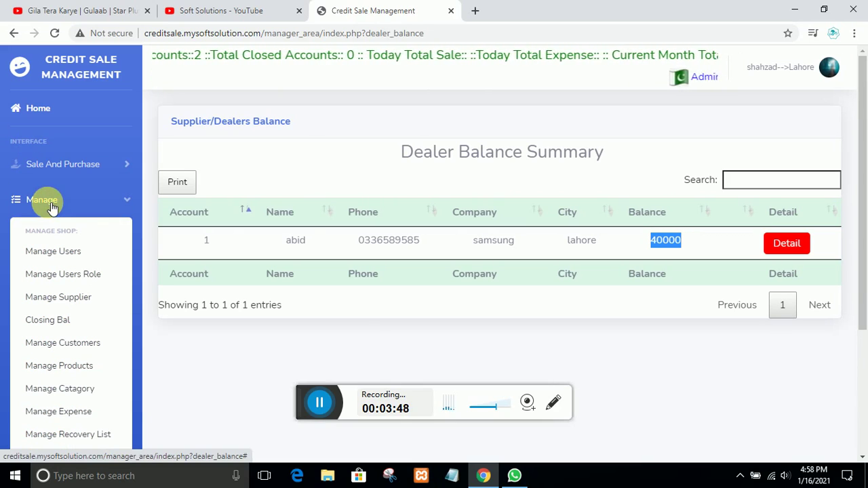
click(599, 324)
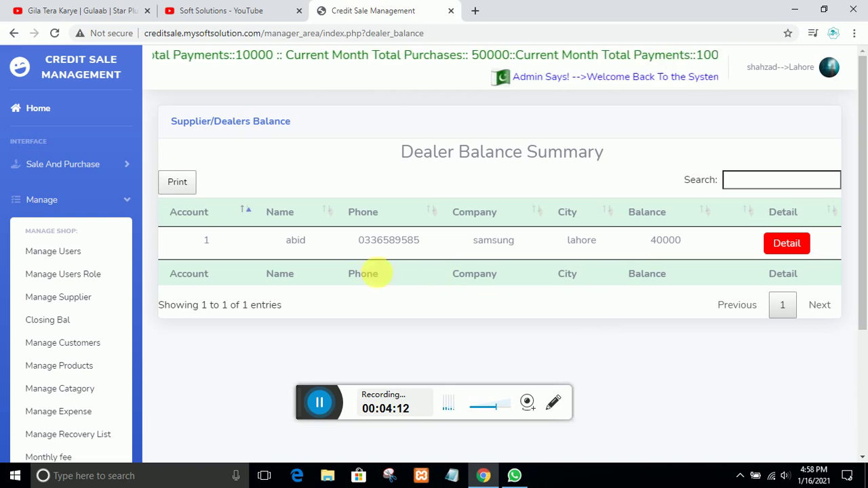
click(38, 200)
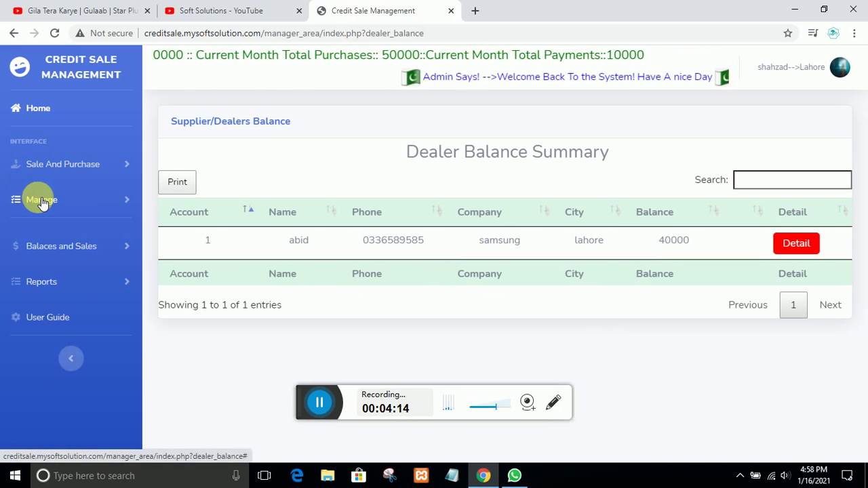
click(39, 200)
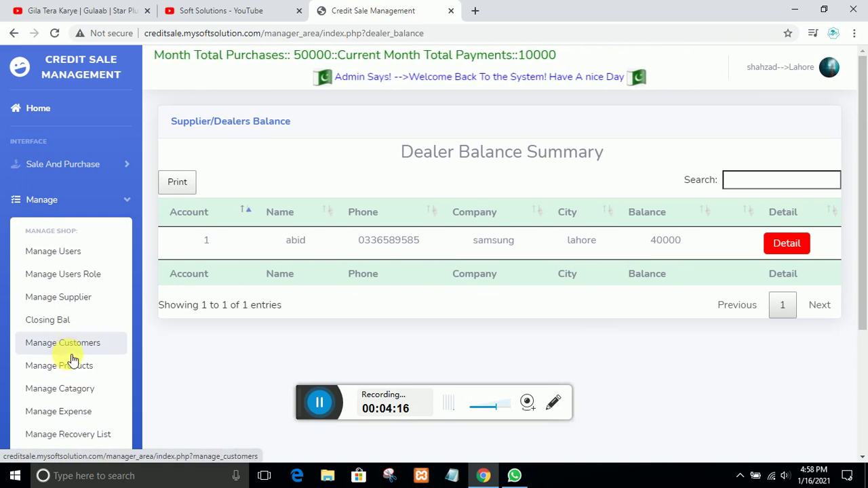
Open Manage Products and scroll the table to find samsung a21 with quantity 2
click(125, 365)
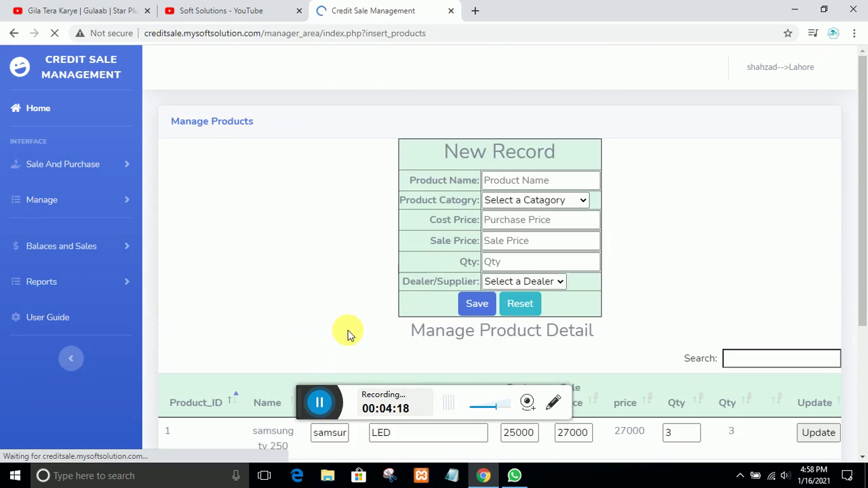
scroll(351, 332, down, 3)
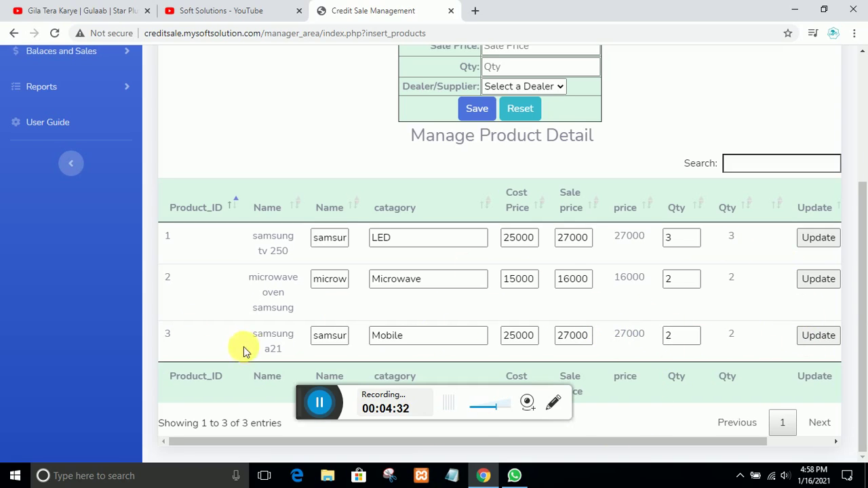
scroll(295, 306, up, 1)
scroll(295, 307, up, 3)
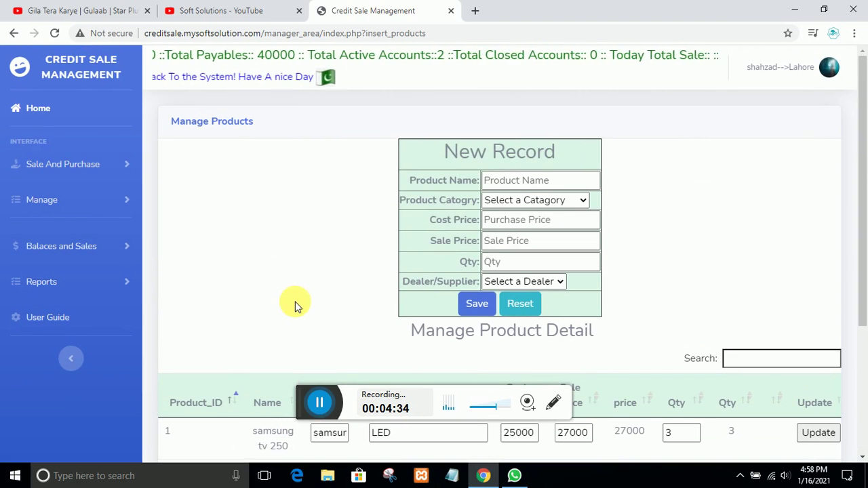